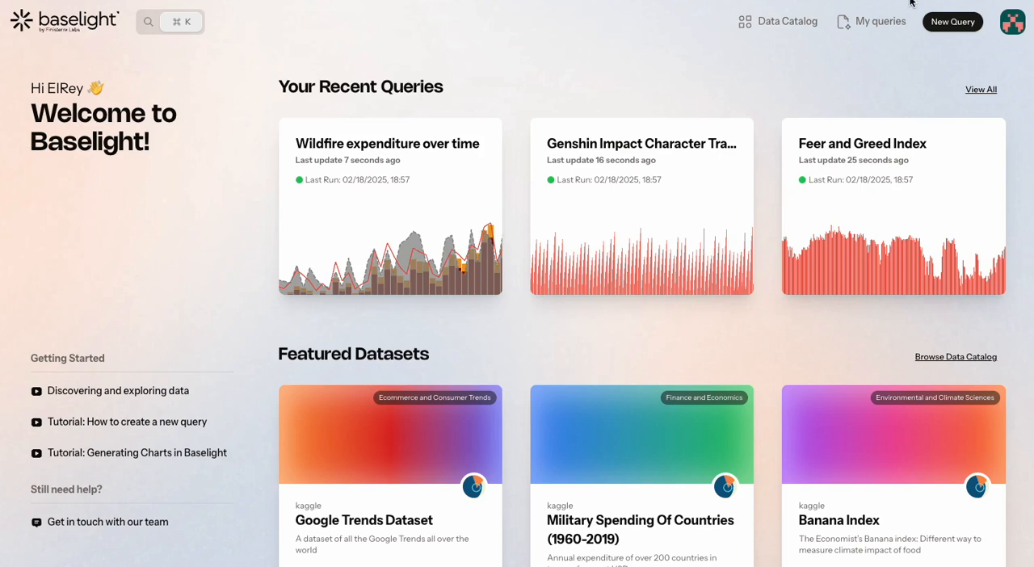
Create a query titled "wildfire + inflation 2" with the description "Tutorial", visible to everyone
{"action": "left_click", "coordinate": [953, 22]}
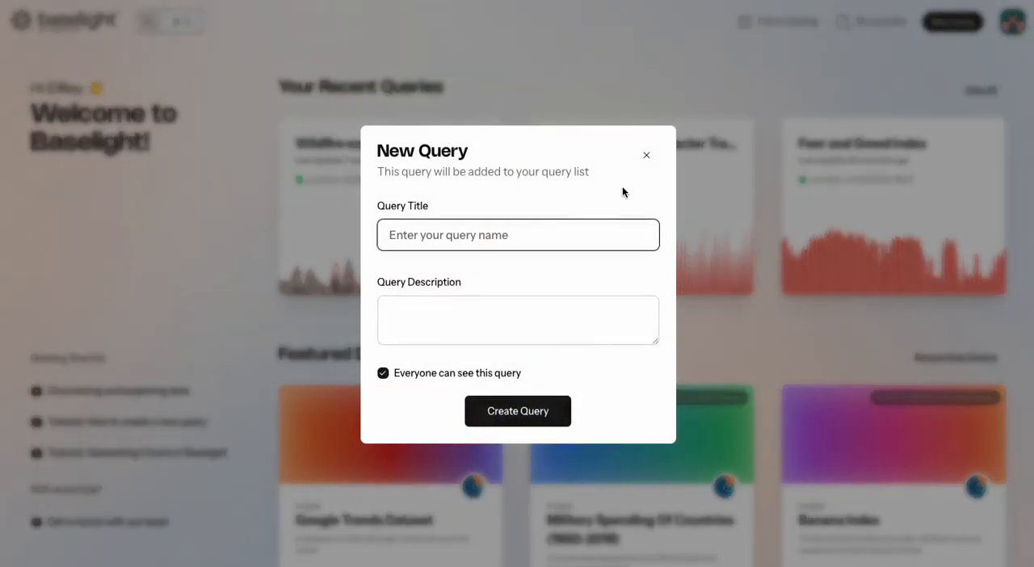
{"action": "type", "text": "wildfire + inflation"}
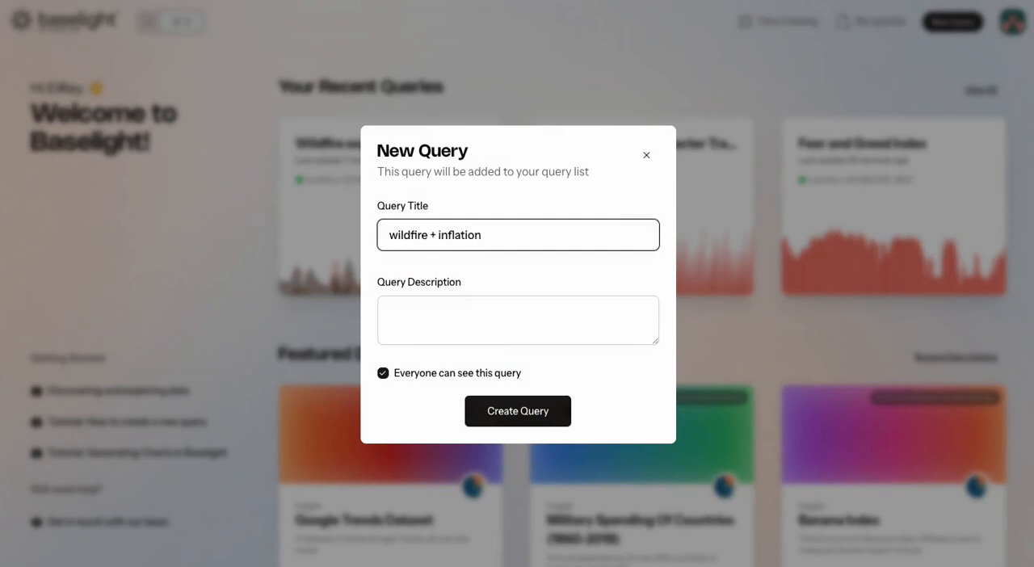
{"action": "type", "text": " 2"}
{"action": "key", "text": "Tab"}
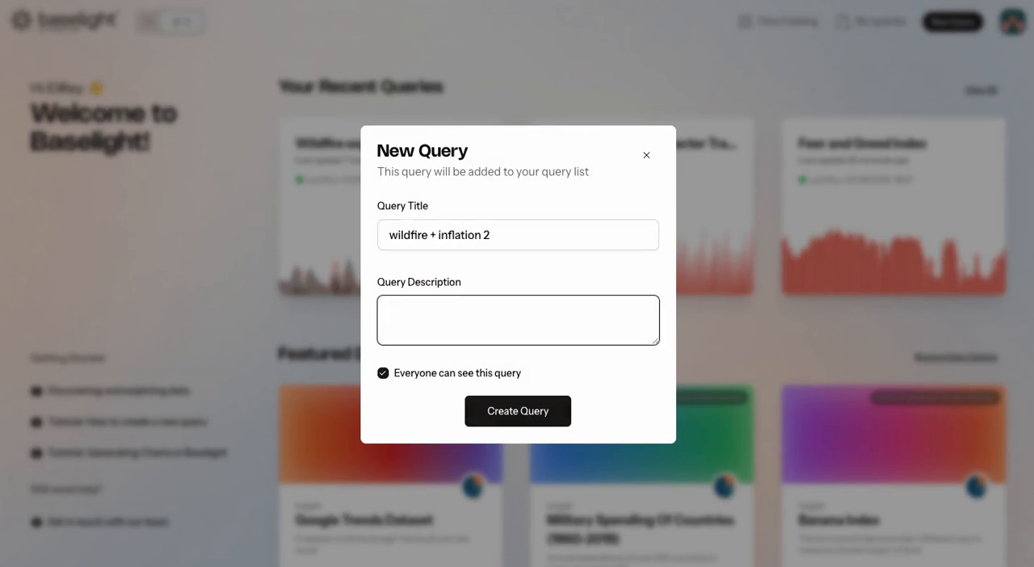
{"action": "type", "text": "Tutorial"}
{"action": "left_click", "coordinate": [383, 373]}
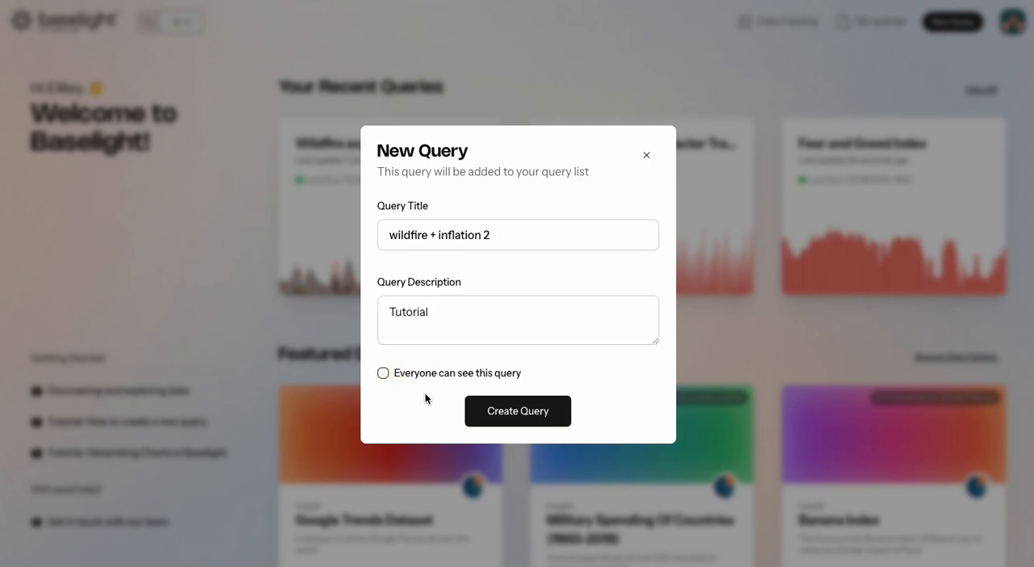
{"action": "left_click", "coordinate": [384, 376]}
{"action": "left_click", "coordinate": [503, 414]}
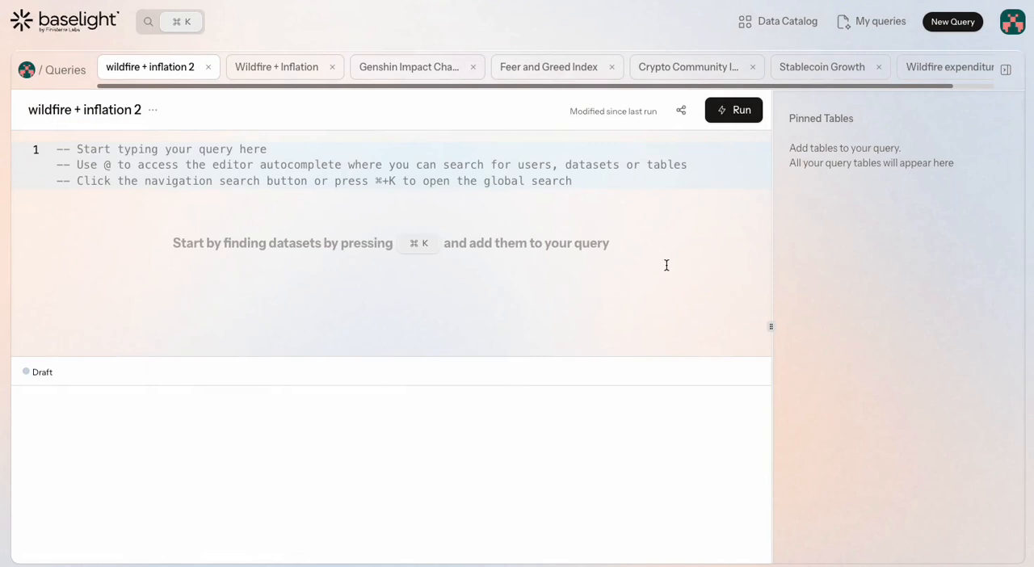
Search the data catalog for "wildfires" and open the "Total Wildfires & Acres Affected (1983 - 2020)" dataset
{"action": "left_click", "coordinate": [775, 25]}
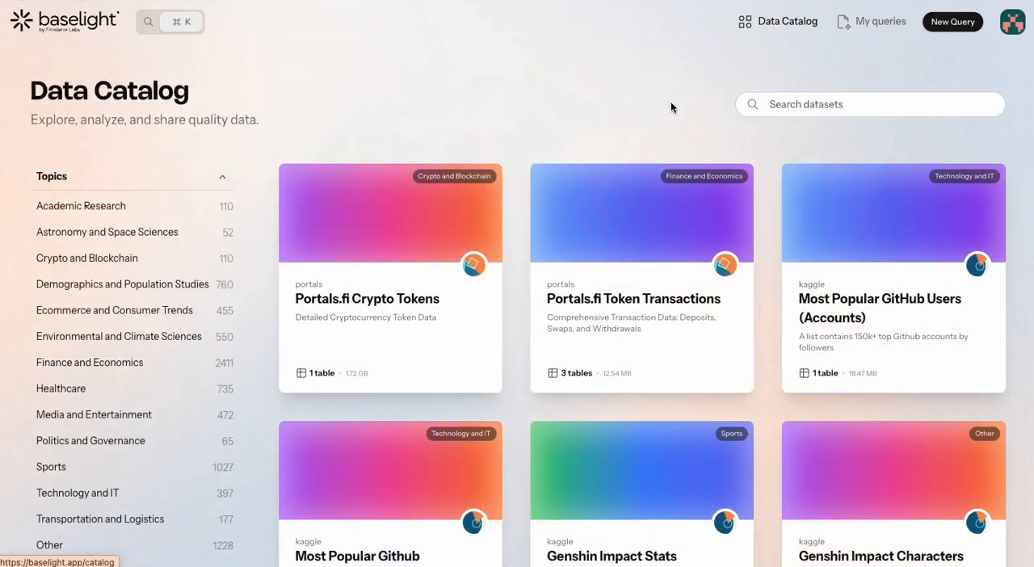
{"action": "type", "text": "wildfires"}
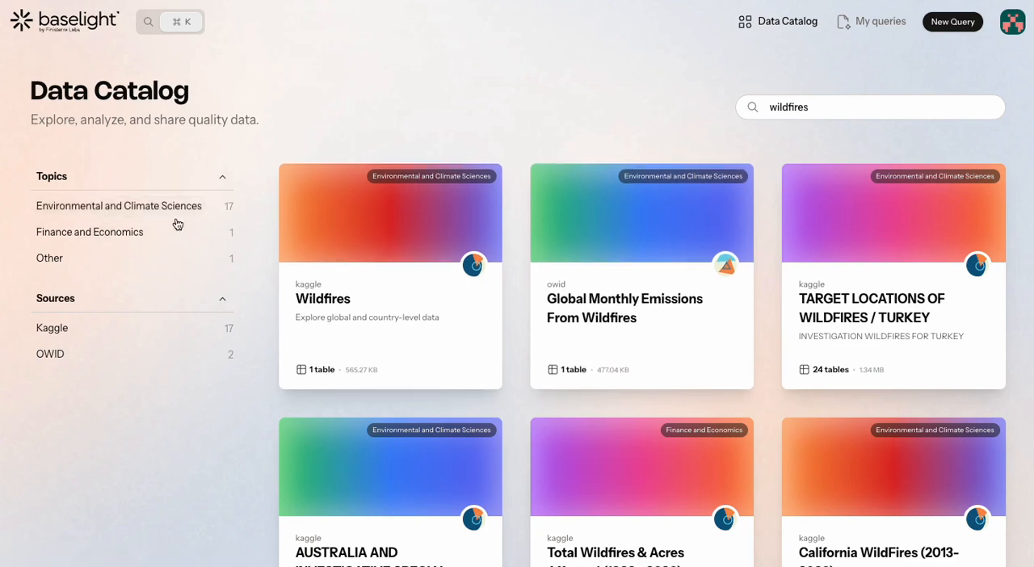
{"action": "scroll", "coordinate": [516, 396], "scroll_direction": "down", "scroll_amount": 5}
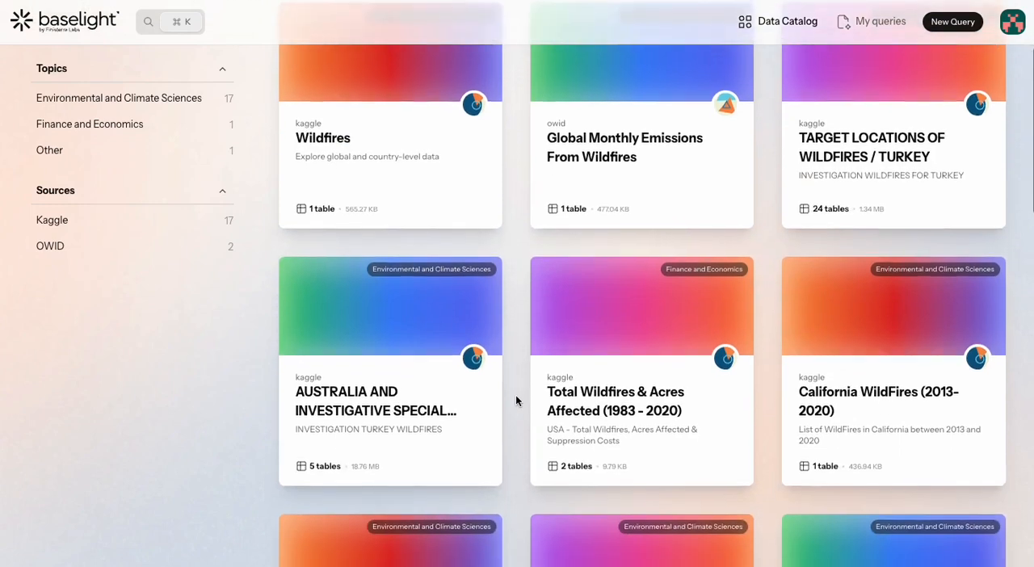
{"action": "scroll", "coordinate": [515, 396], "scroll_direction": "down", "scroll_amount": 4}
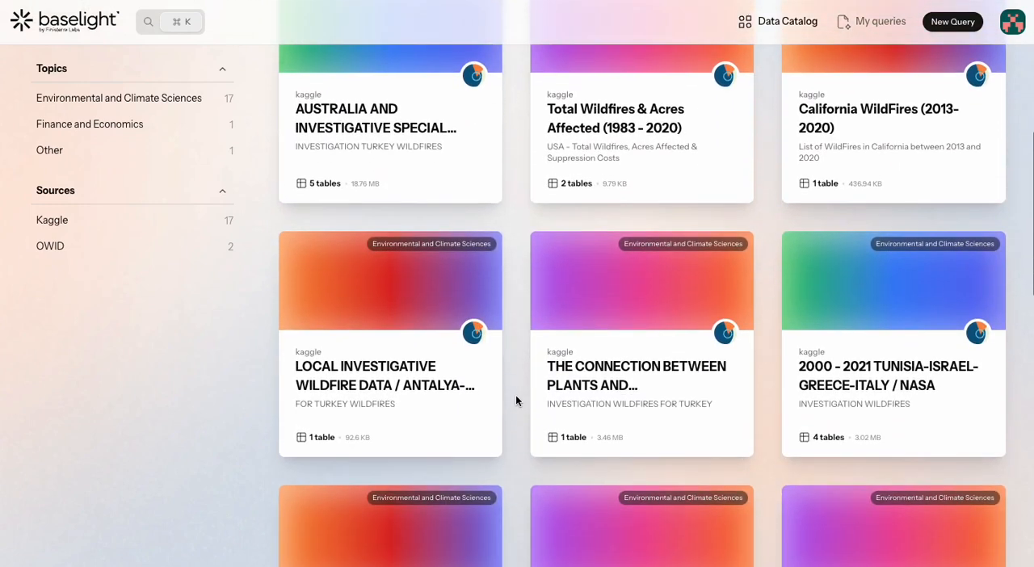
{"action": "scroll", "coordinate": [516, 400], "scroll_direction": "down", "scroll_amount": 2}
{"action": "scroll", "coordinate": [516, 400], "scroll_direction": "up", "scroll_amount": 4}
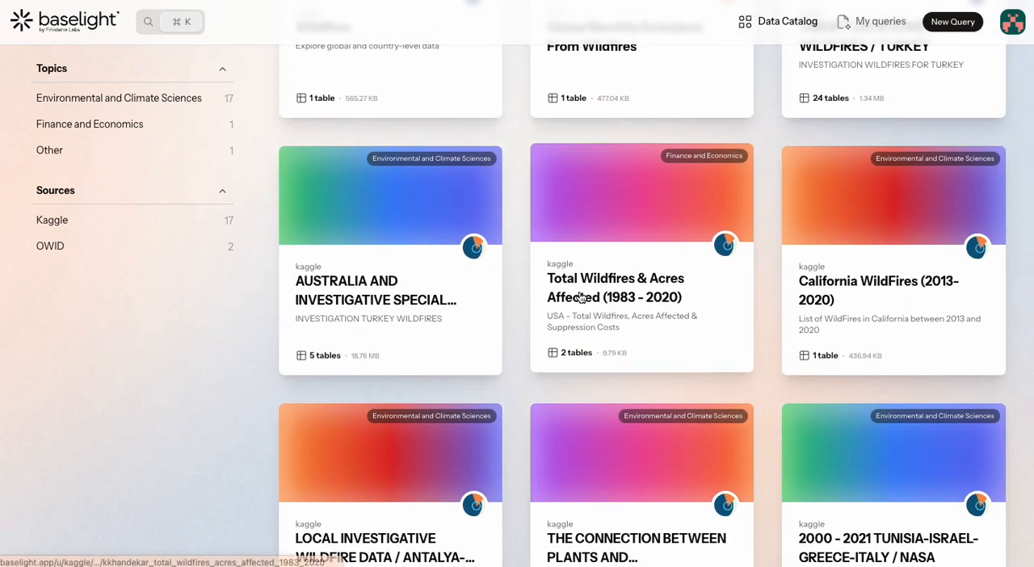
{"action": "left_click", "coordinate": [580, 297]}
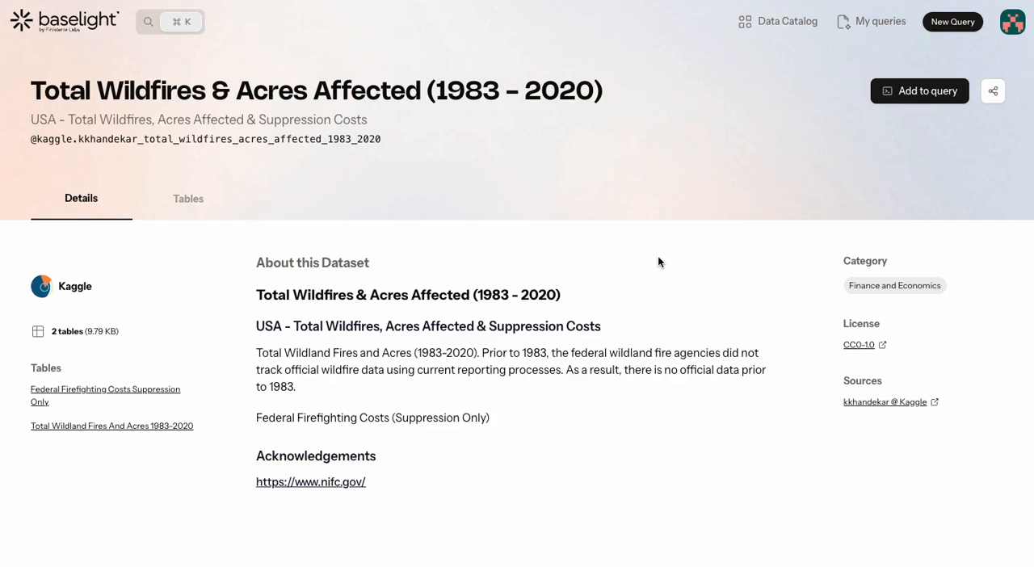
Add the wildfire dataset to the "wildfire + inflation 2" query and go to that query
{"action": "left_click", "coordinate": [922, 93]}
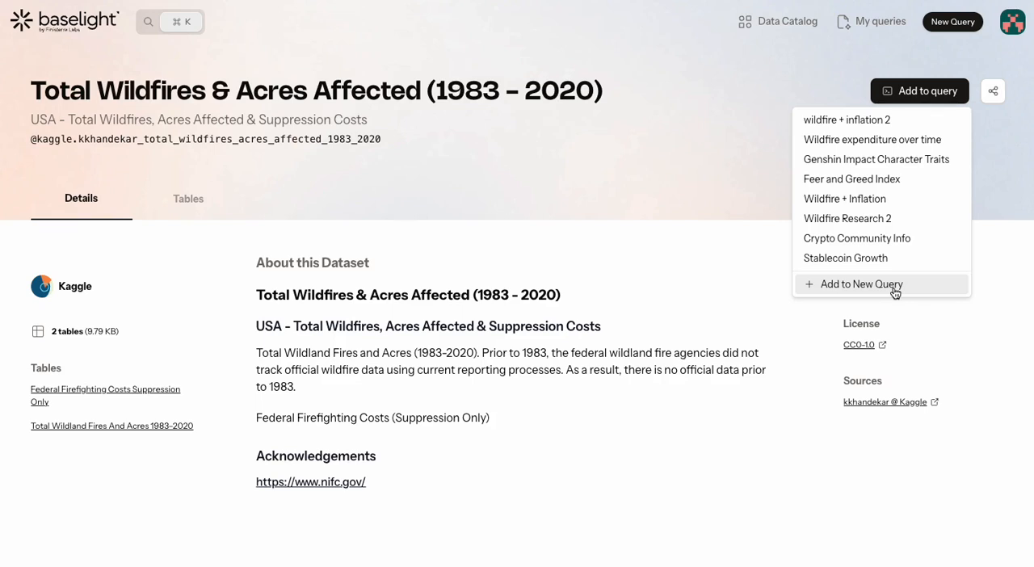
{"action": "left_click", "coordinate": [903, 123]}
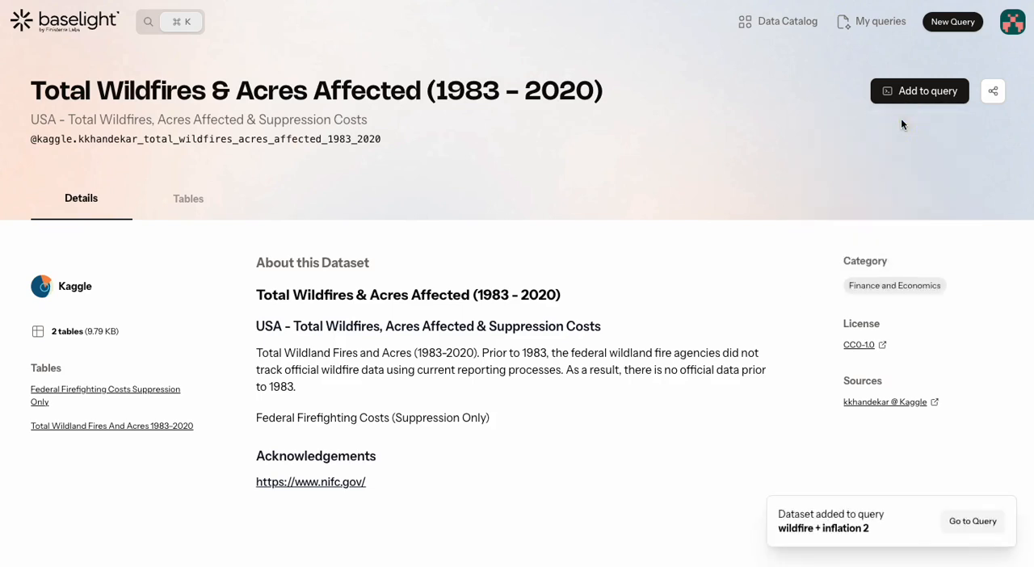
{"action": "left_click", "coordinate": [960, 527]}
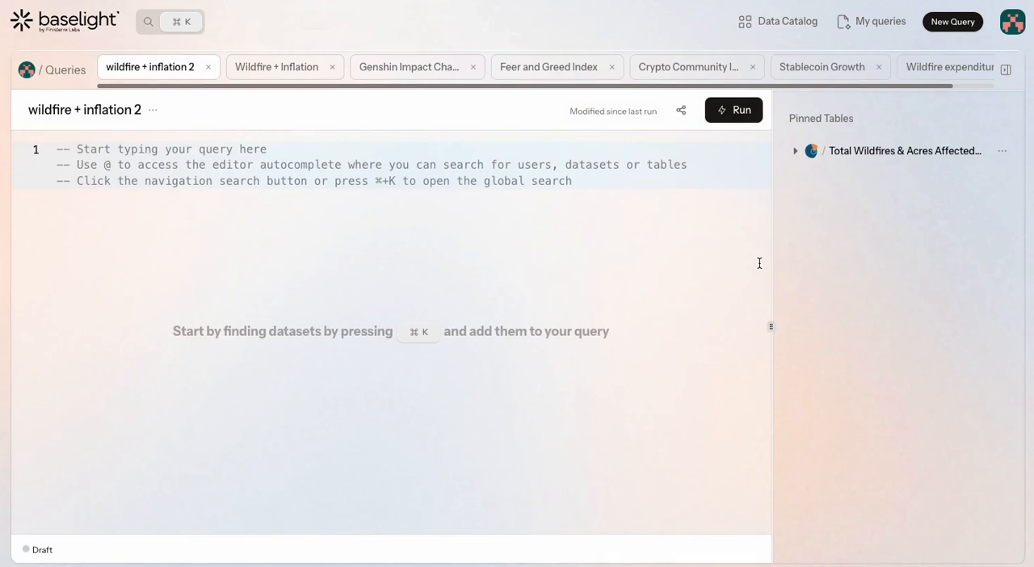
Search all datasets for "300 years" and add "300 Years Of Inflation Rate In US" to the query
{"action": "key", "text": "super+k"}
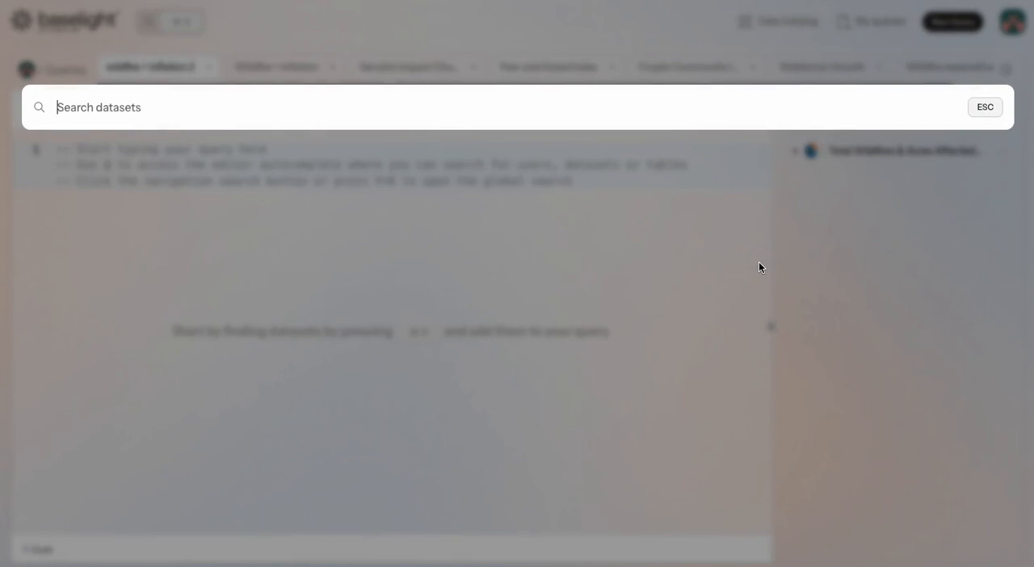
{"action": "type", "text": "300 years"}
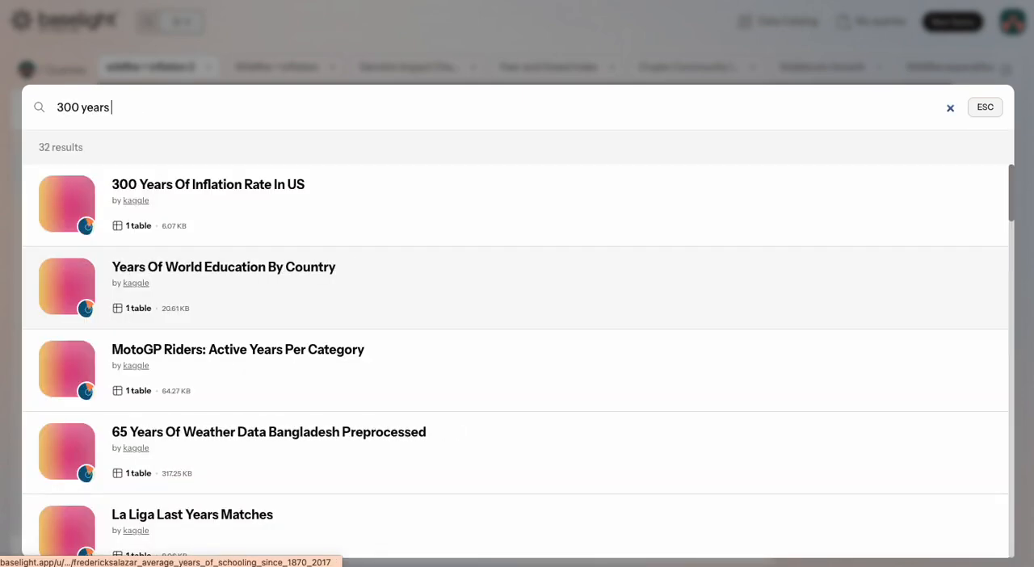
{"action": "left_click", "coordinate": [394, 200]}
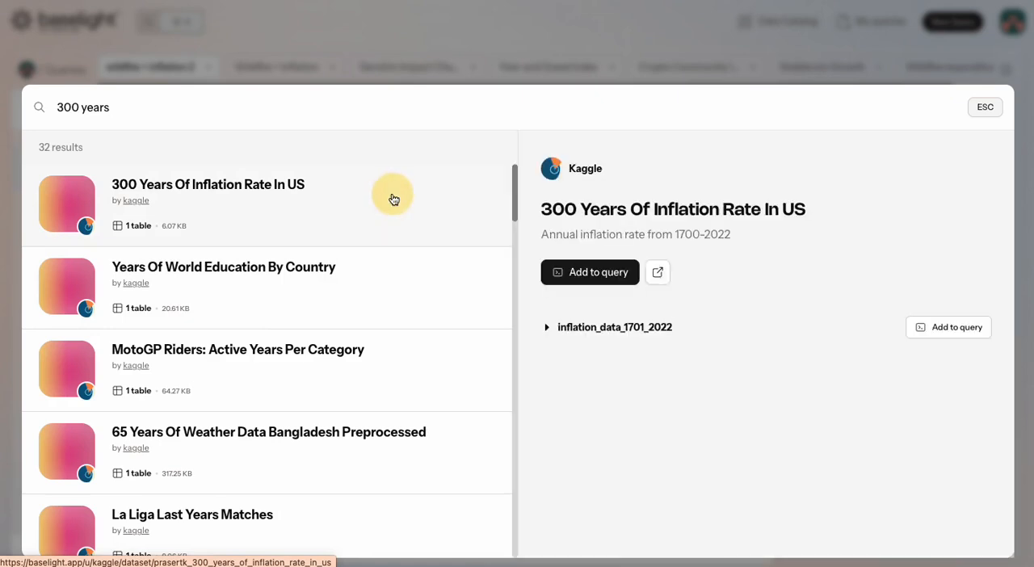
{"action": "left_click", "coordinate": [592, 274]}
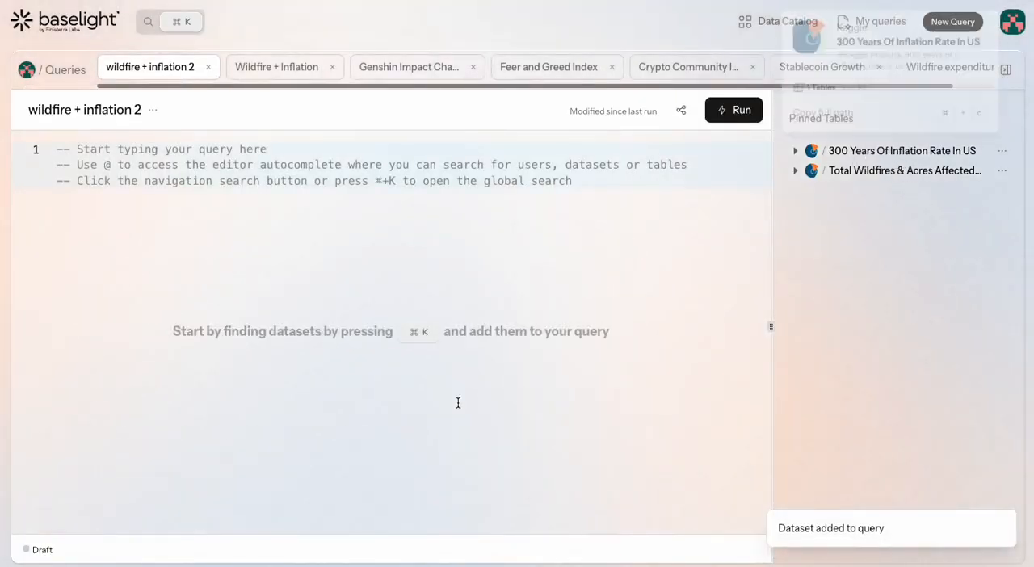
Expand the pinned wildfire dataset to list its tables and start the SQL query with SELECT *
{"action": "left_click", "coordinate": [320, 182]}
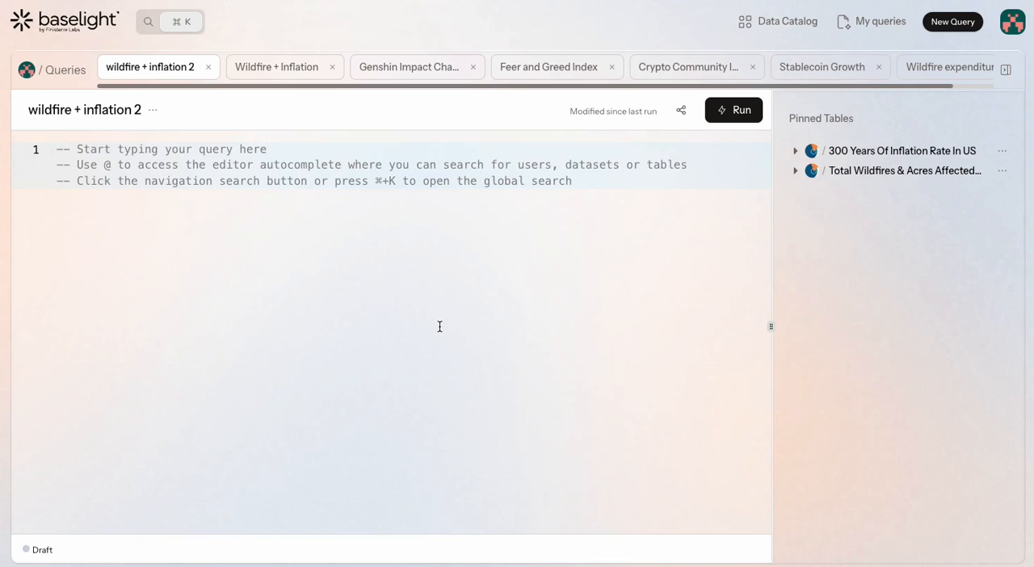
{"action": "left_click", "coordinate": [795, 171]}
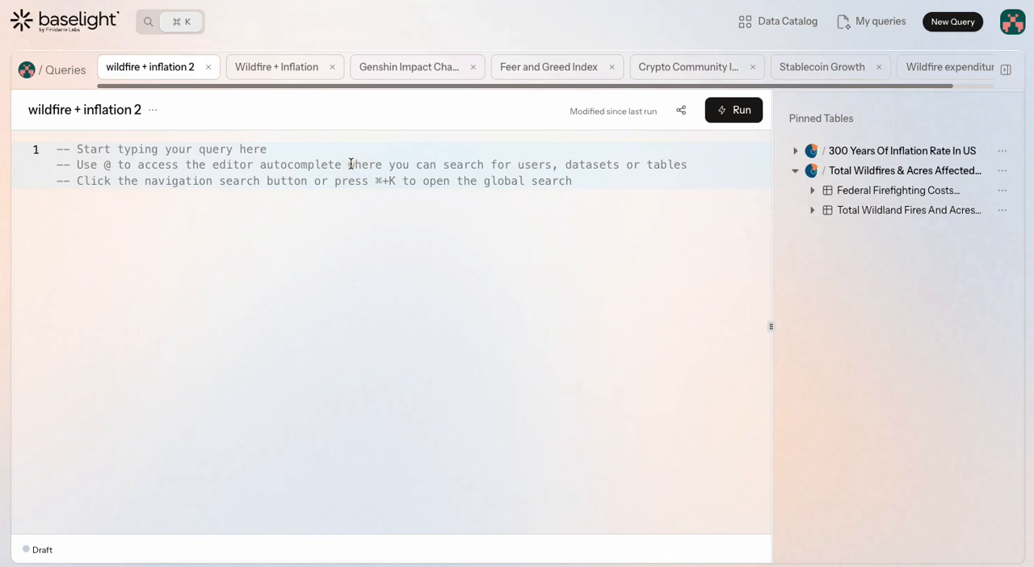
{"action": "type", "text": "selec"}
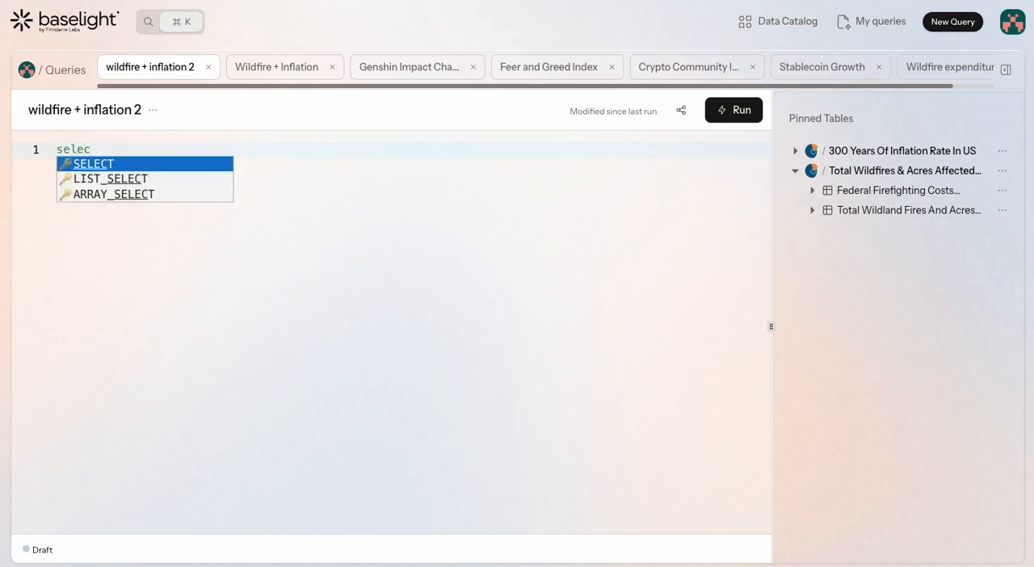
{"action": "left_click", "coordinate": [170, 165]}
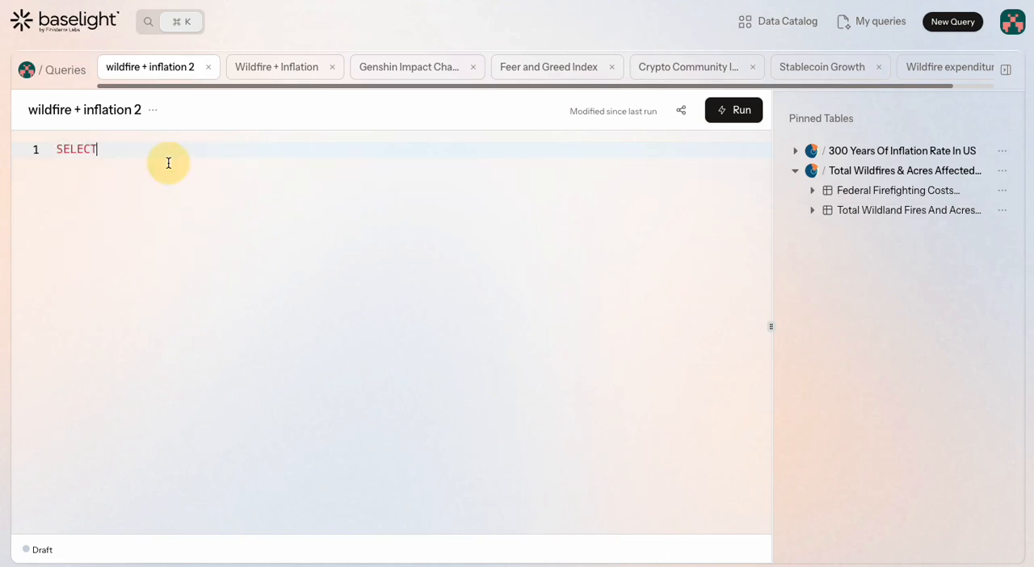
{"action": "type", "text": "*"}
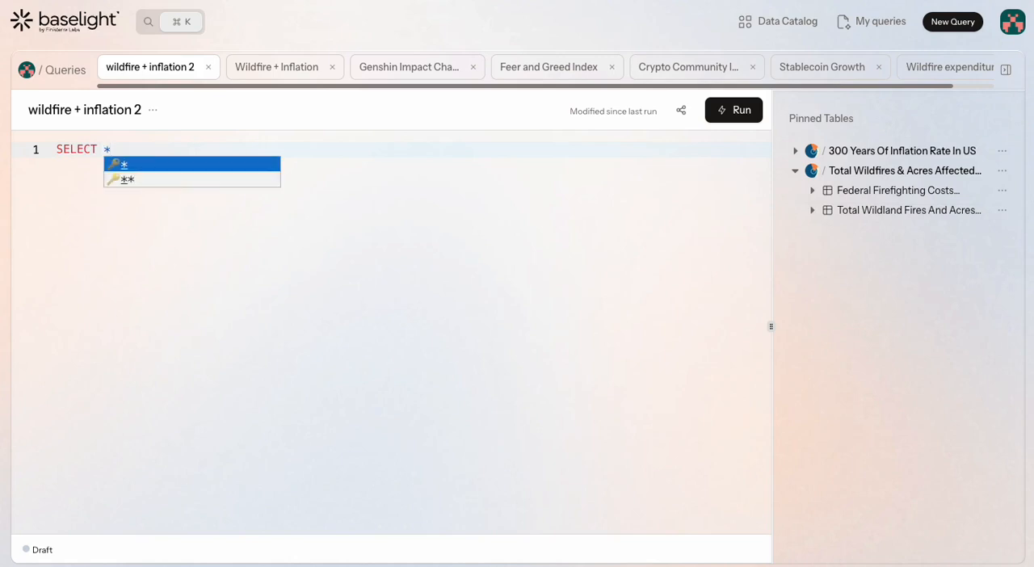
{"action": "left_click", "coordinate": [169, 164]}
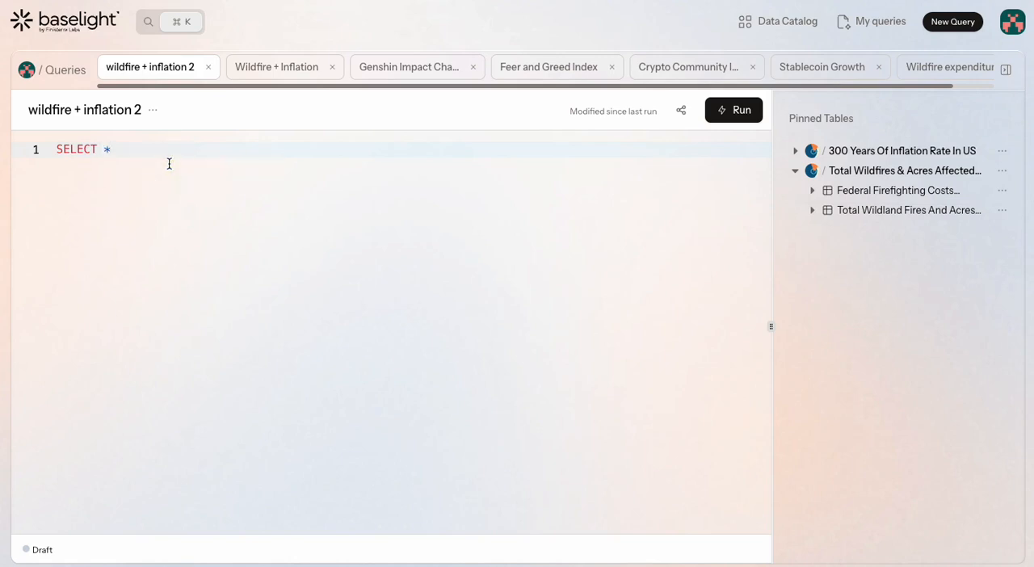
Add a FROM clause on a second line that references the pinned Federal Firefighting Costs table, with a space after FROM
{"action": "key", "text": "Return"}
{"action": "type", "text": "from"}
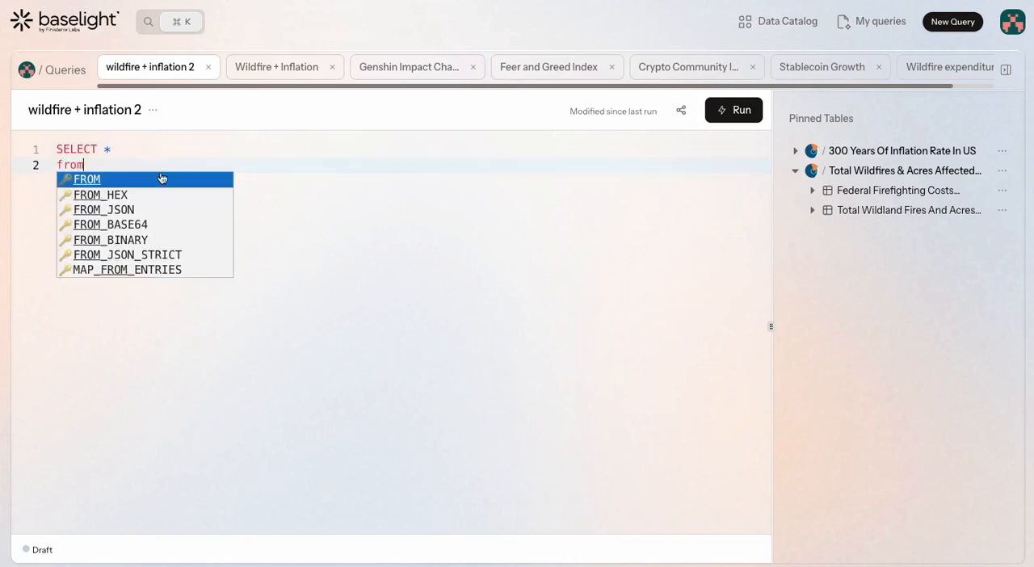
{"action": "left_click", "coordinate": [161, 173]}
{"action": "left_click", "coordinate": [1002, 191]}
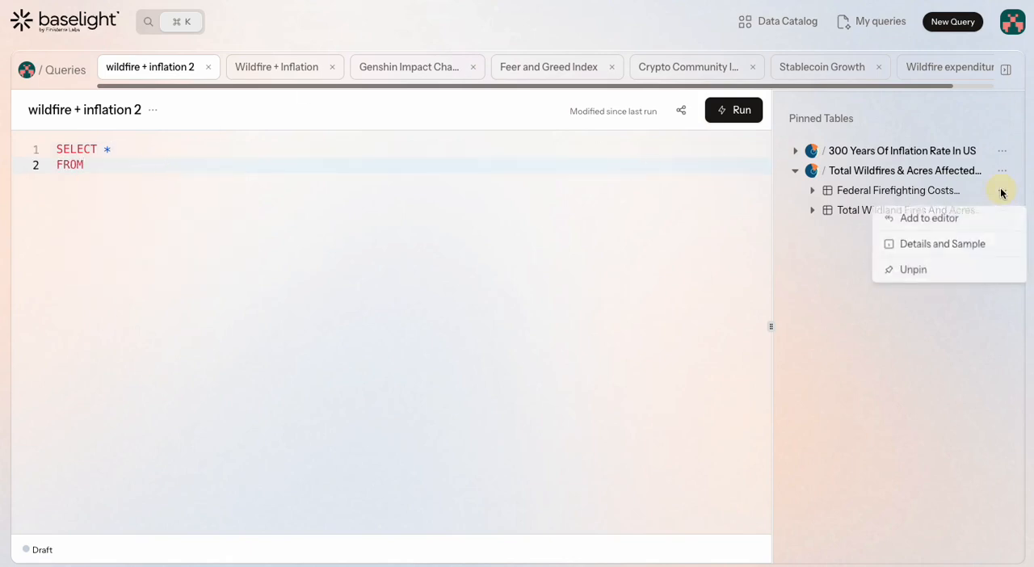
{"action": "left_click", "coordinate": [915, 222]}
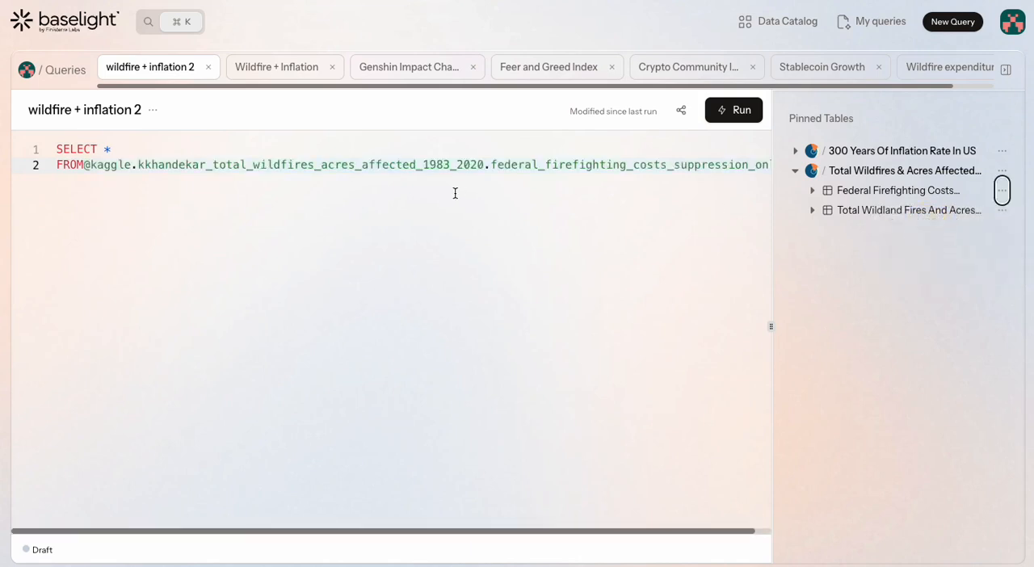
{"action": "left_click", "coordinate": [84, 164]}
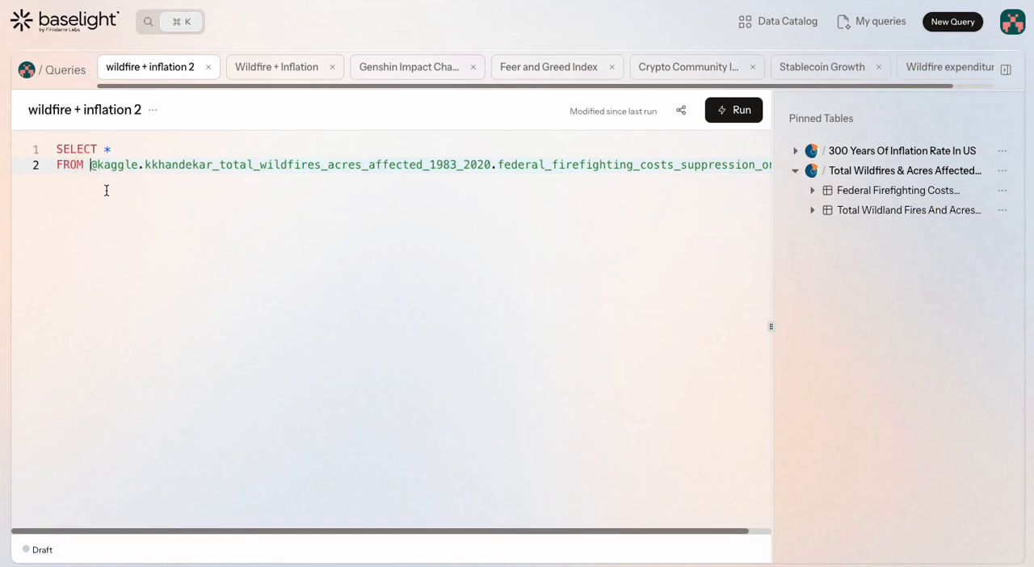
Run the query, enlarge the results area to examine the returned rows, and shrink it again
{"action": "left_click", "coordinate": [747, 115]}
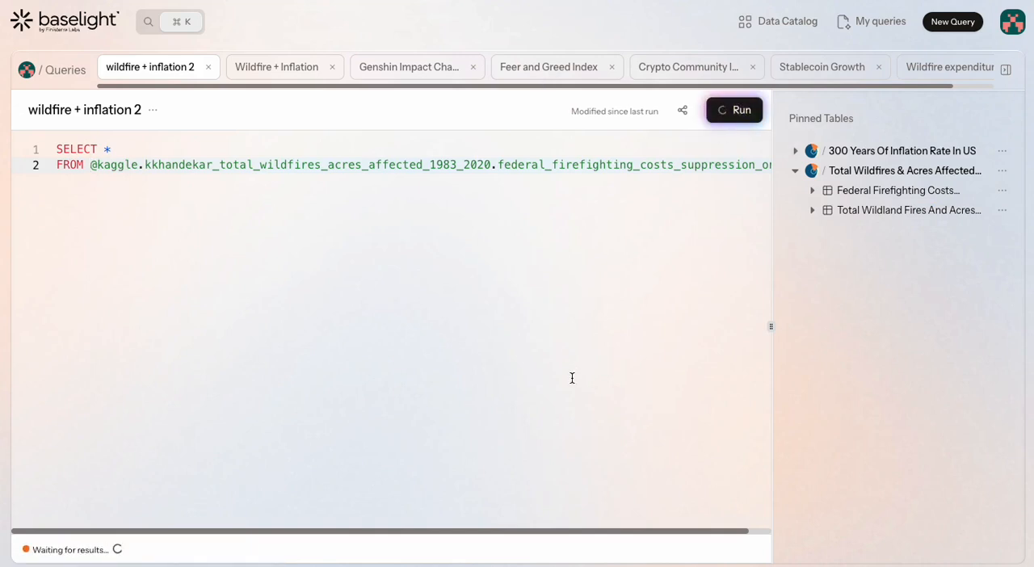
{"action": "mouse_move", "coordinate": [93, 554]}
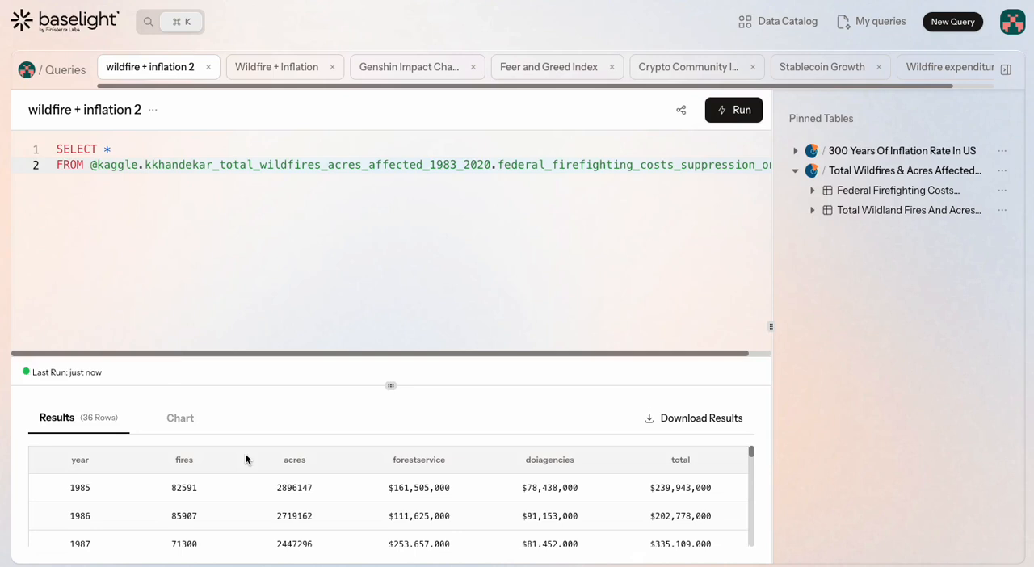
{"action": "left_click", "coordinate": [398, 253]}
{"action": "left_click_drag", "start_coordinate": [391, 386], "coordinate": [413, 196]}
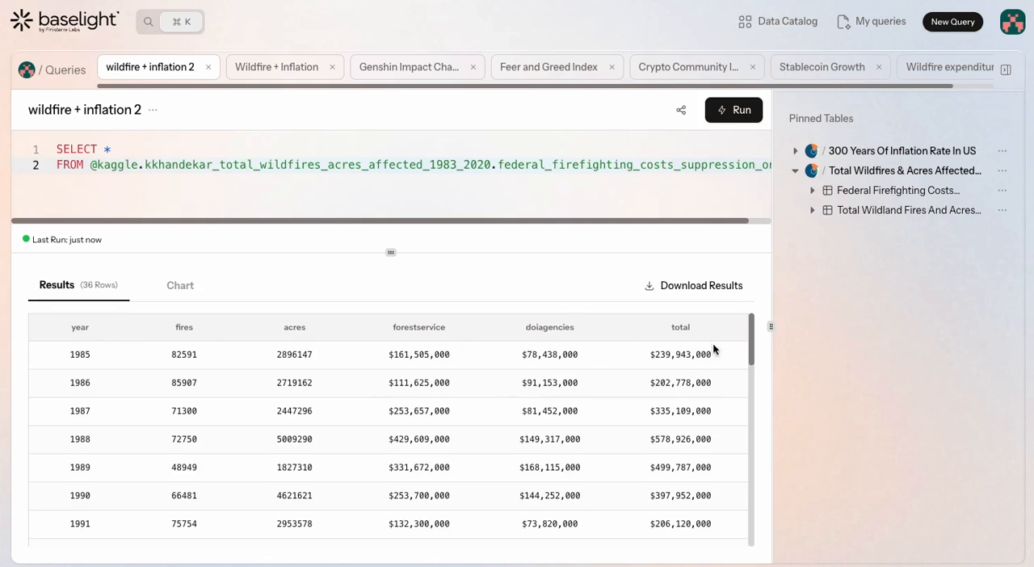
{"action": "scroll", "coordinate": [690, 380], "scroll_direction": "down", "scroll_amount": 5}
{"action": "scroll", "coordinate": [690, 383], "scroll_direction": "up", "scroll_amount": 5}
{"action": "left_click_drag", "start_coordinate": [392, 254], "coordinate": [411, 388]}
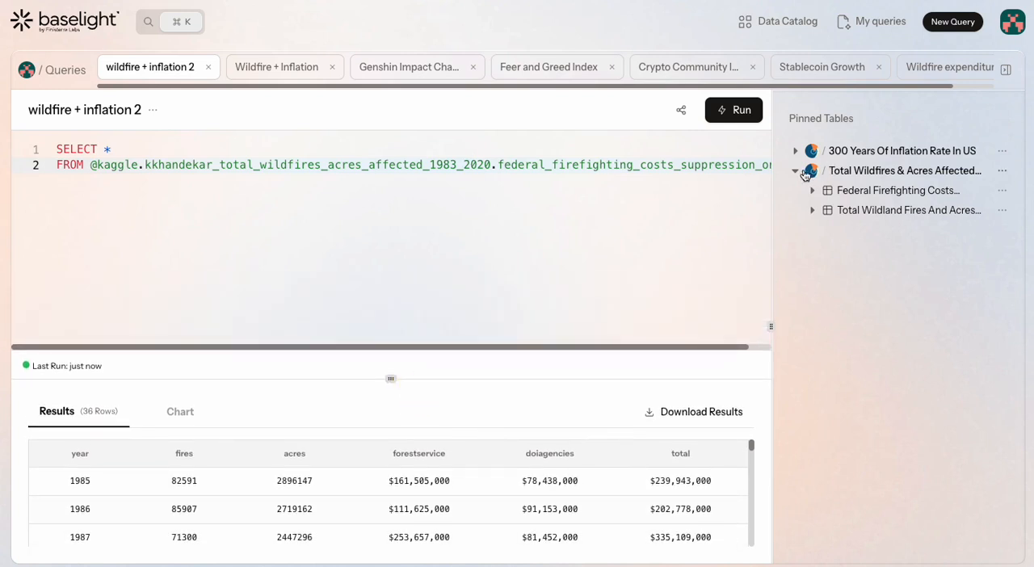
Collapse the pinned wildfire dataset and delete the entire query text from the editor
{"action": "left_click", "coordinate": [795, 171]}
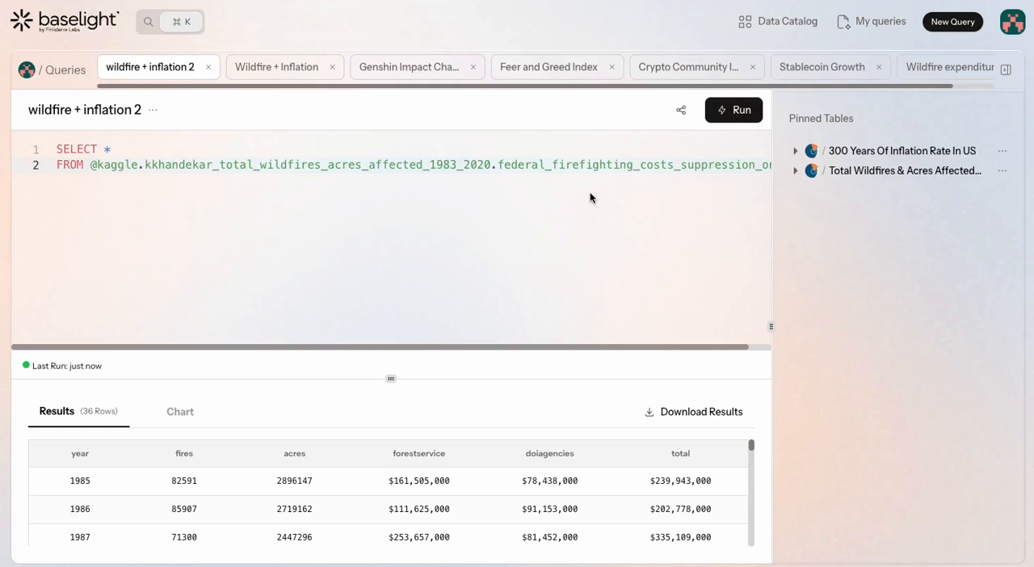
{"action": "key", "text": "ctrl+a"}
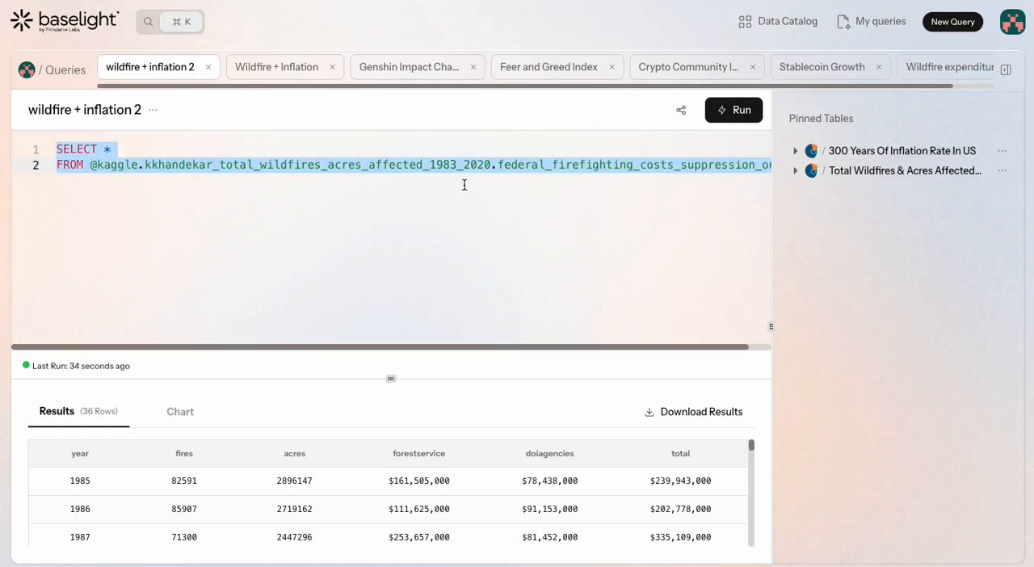
{"action": "key", "text": "BackSpace"}
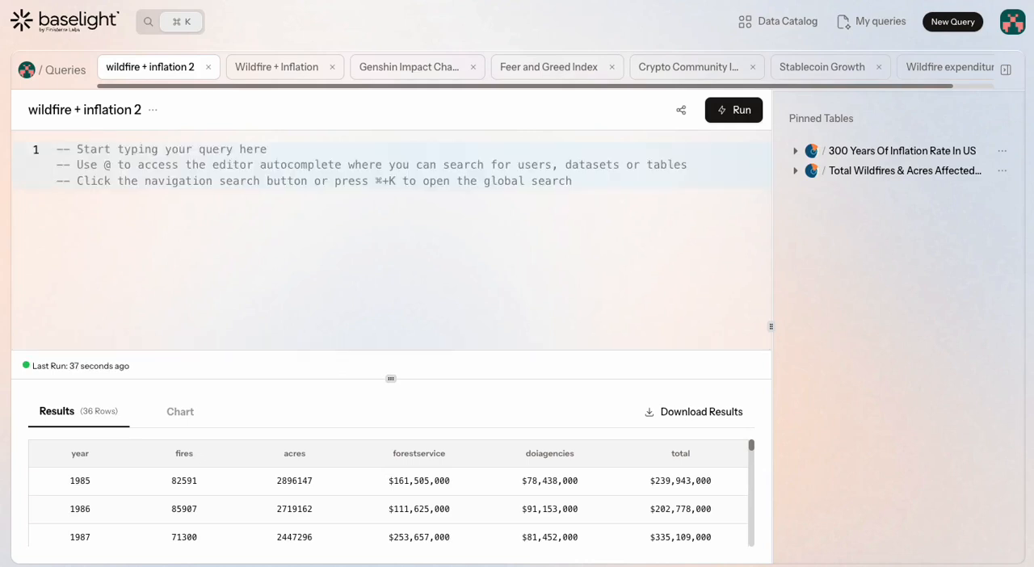
Paste the prepared query joining firefighting costs by year to an inflation_data subquery with compounded inflation from 1985 onward, and review its full text
{"action": "key", "text": "ctrl+v"}
{"action": "scroll", "coordinate": [337, 168], "scroll_direction": "up", "scroll_amount": 5}
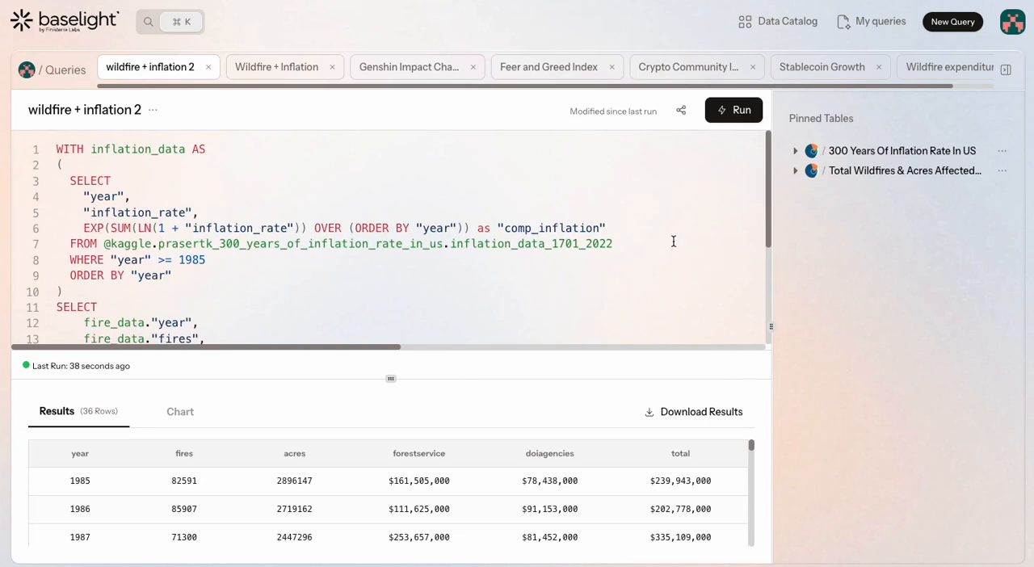
{"action": "left_click_drag", "start_coordinate": [321, 243], "coordinate": [517, 243]}
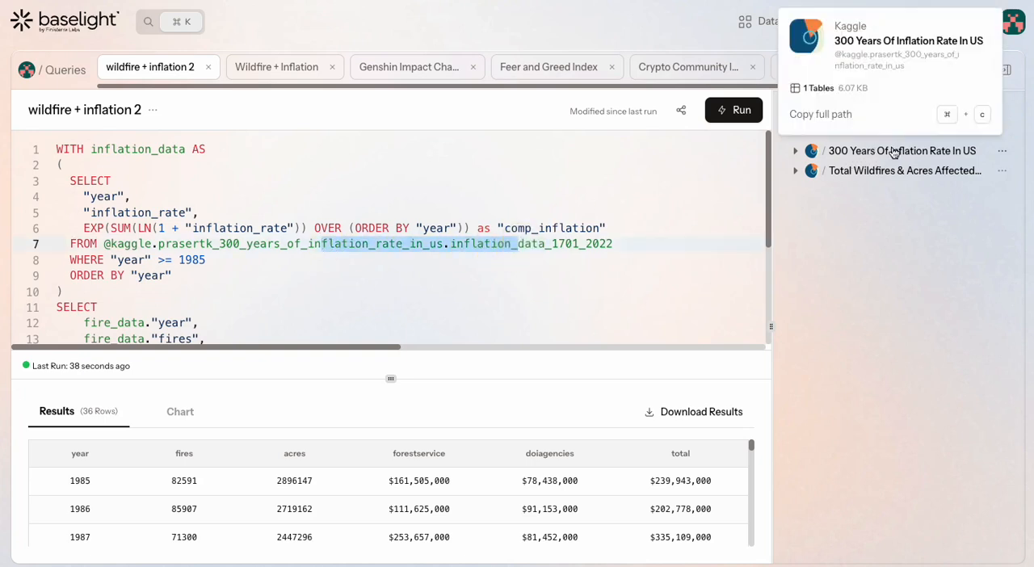
{"action": "scroll", "coordinate": [475, 243], "scroll_direction": "down", "scroll_amount": 5}
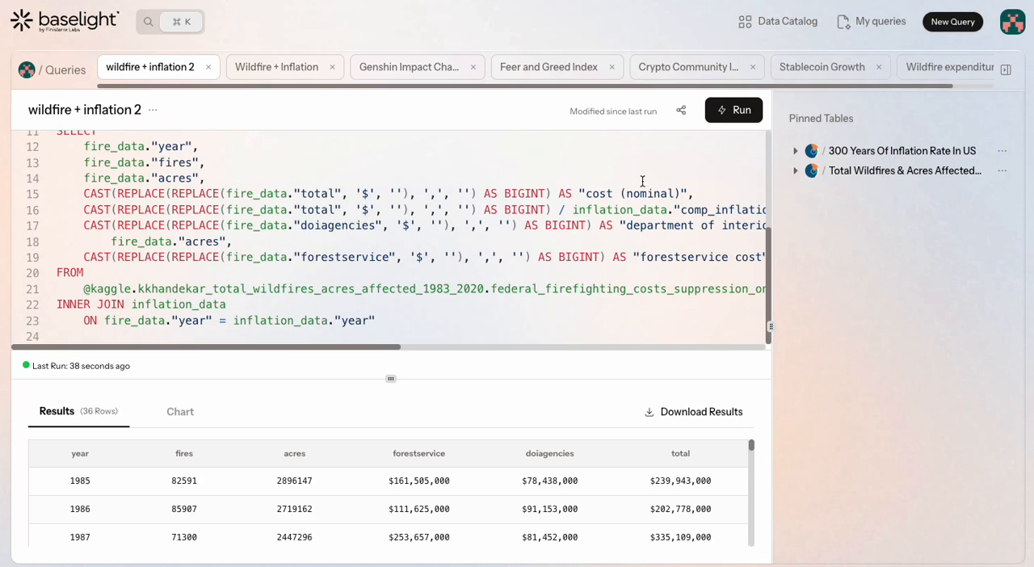
{"action": "scroll", "coordinate": [274, 278], "scroll_direction": "up", "scroll_amount": 3}
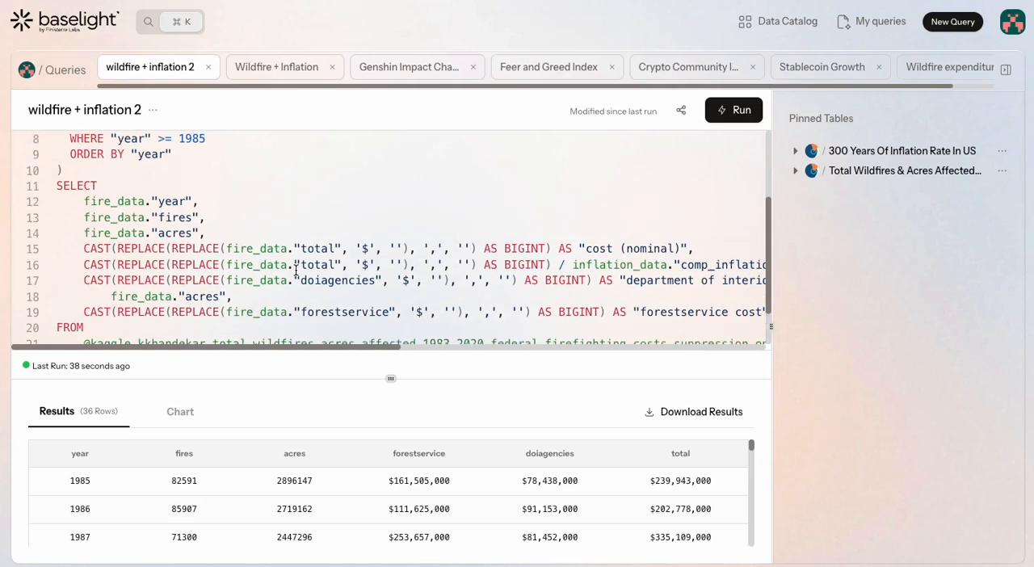
{"action": "left_click", "coordinate": [295, 270]}
{"action": "scroll", "coordinate": [296, 269], "scroll_direction": "up", "scroll_amount": 1}
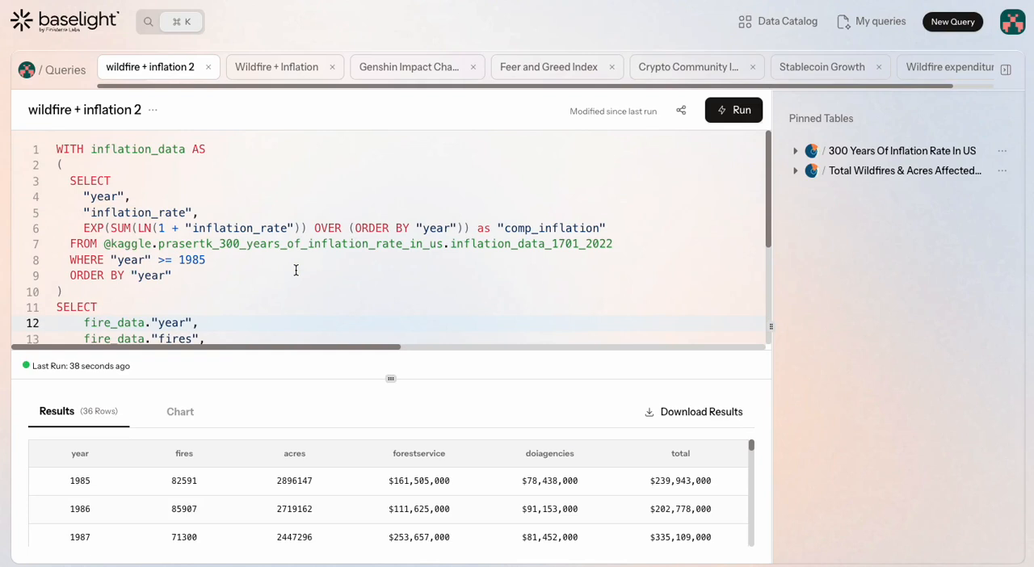
{"action": "scroll", "coordinate": [295, 270], "scroll_direction": "down", "scroll_amount": 4}
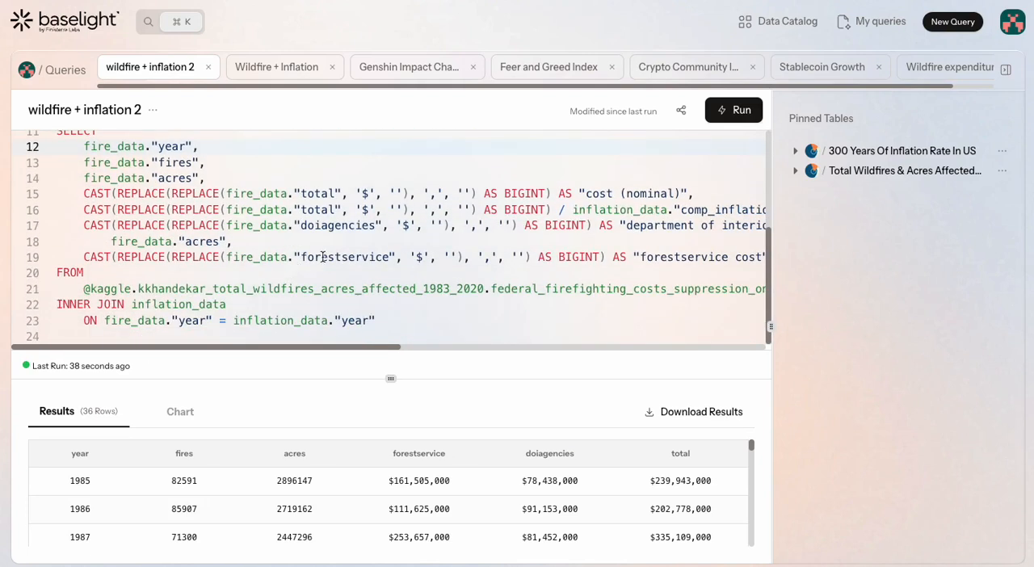
Run the combined query, enlarge the results area, and examine the returned columns, especially cost (inflation-adjusted)
{"action": "left_click", "coordinate": [734, 113]}
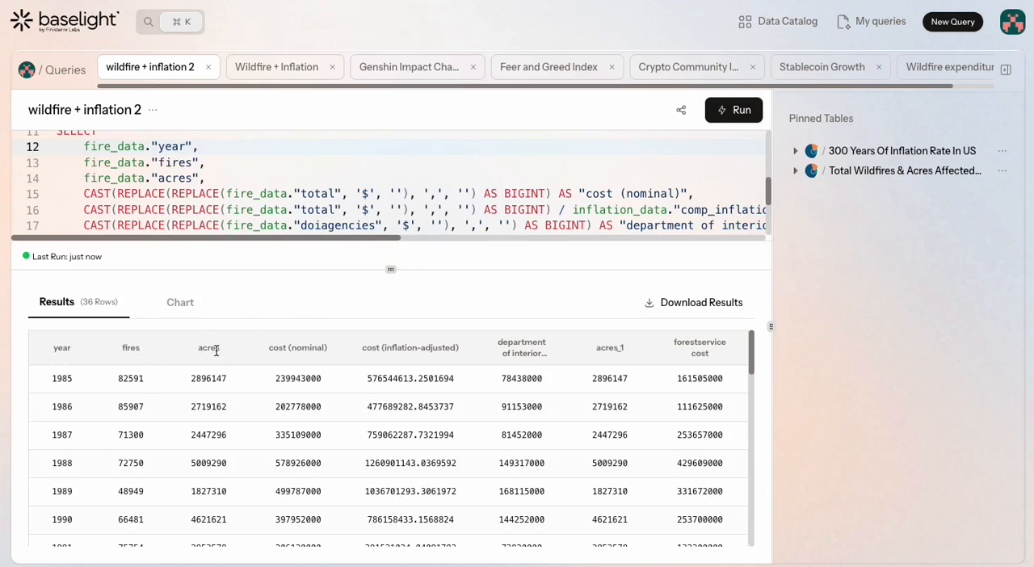
{"action": "left_click_drag", "start_coordinate": [269, 348], "coordinate": [477, 331]}
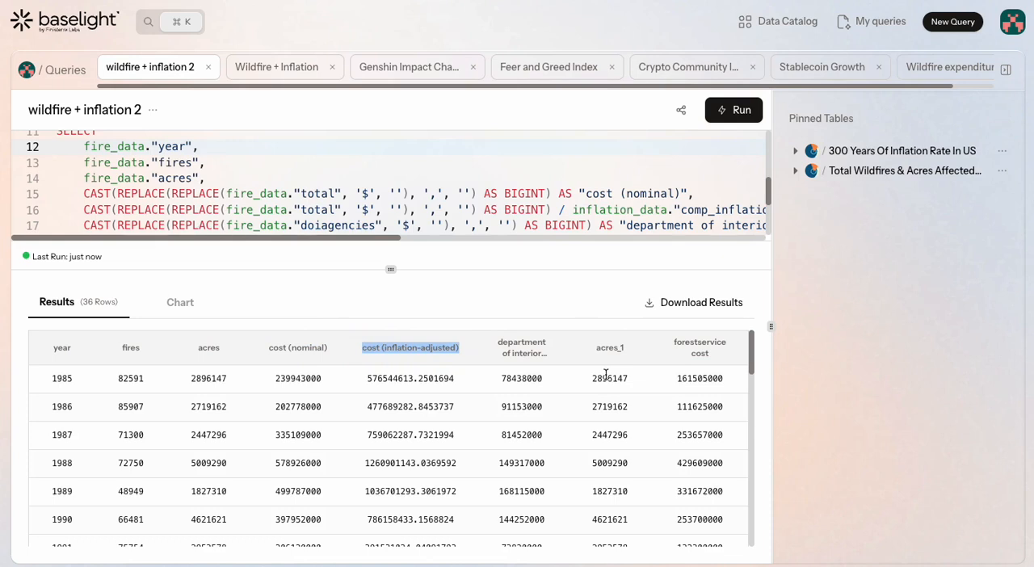
{"action": "left_click", "coordinate": [585, 324]}
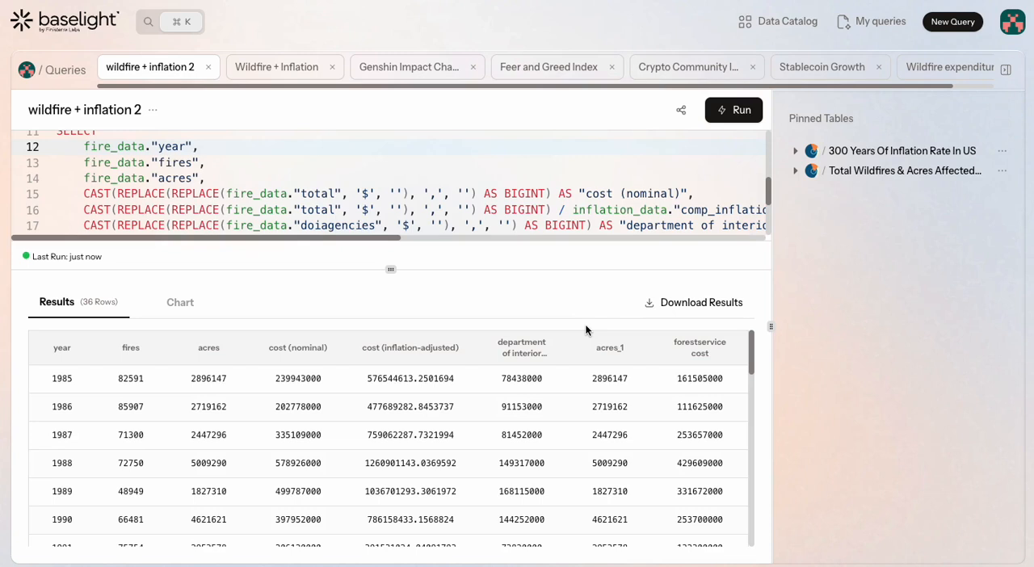
{"action": "left_click_drag", "start_coordinate": [356, 348], "coordinate": [462, 348]}
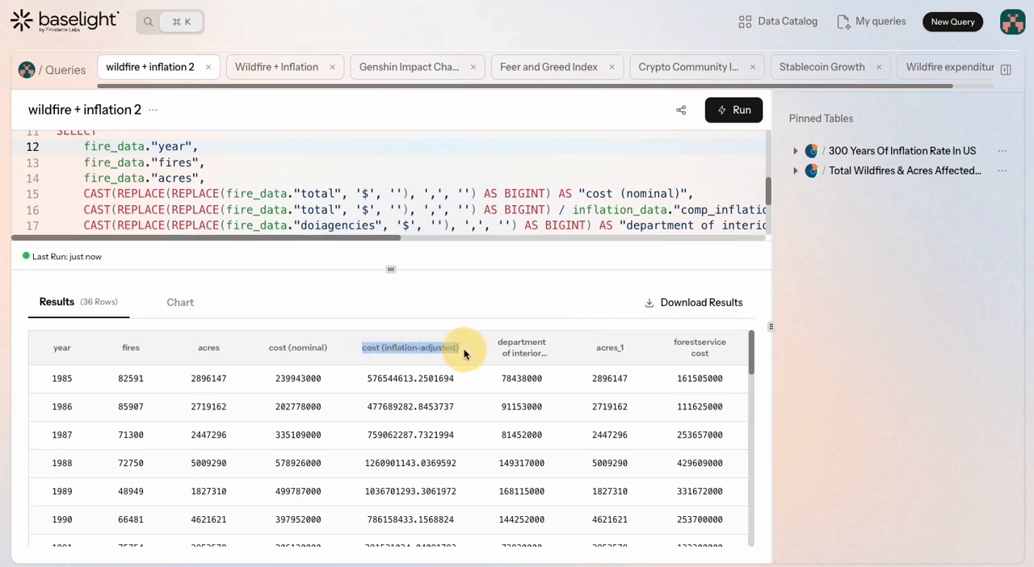
{"action": "left_click", "coordinate": [462, 287]}
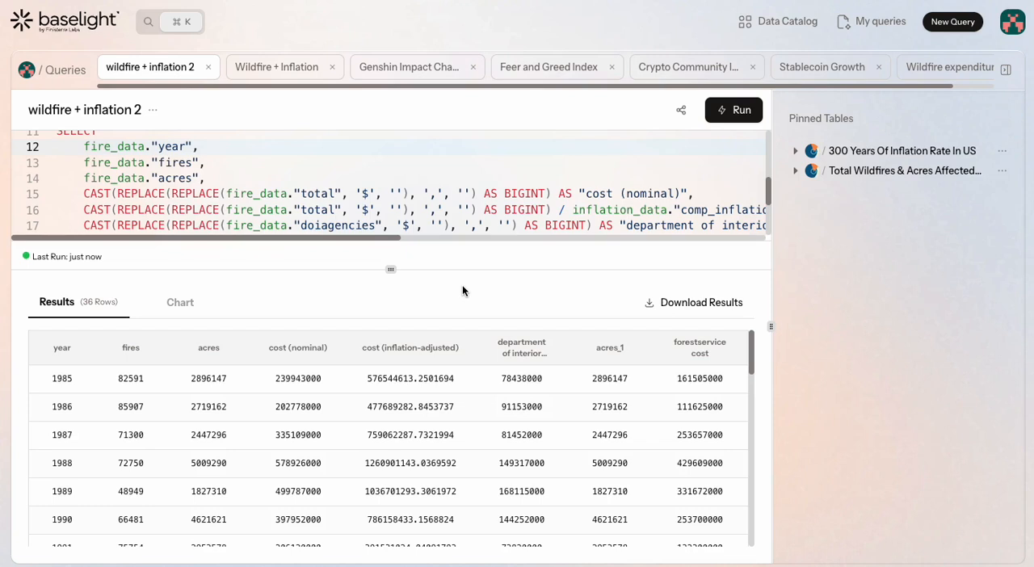
View the file formats offered for downloading the results, and enlarge the query editor to show the query from its beginning
{"action": "left_click", "coordinate": [695, 311]}
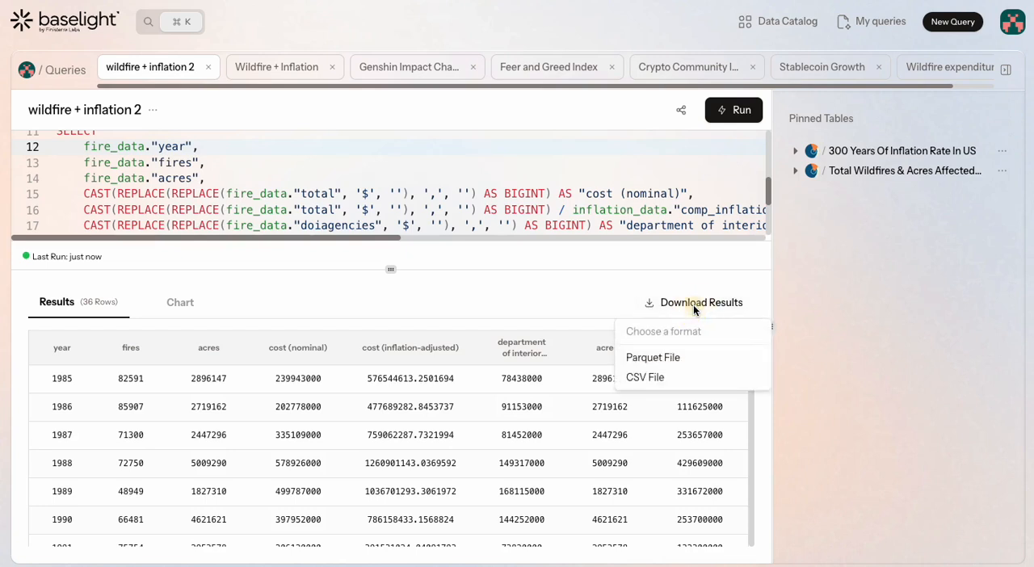
{"action": "left_click", "coordinate": [711, 385]}
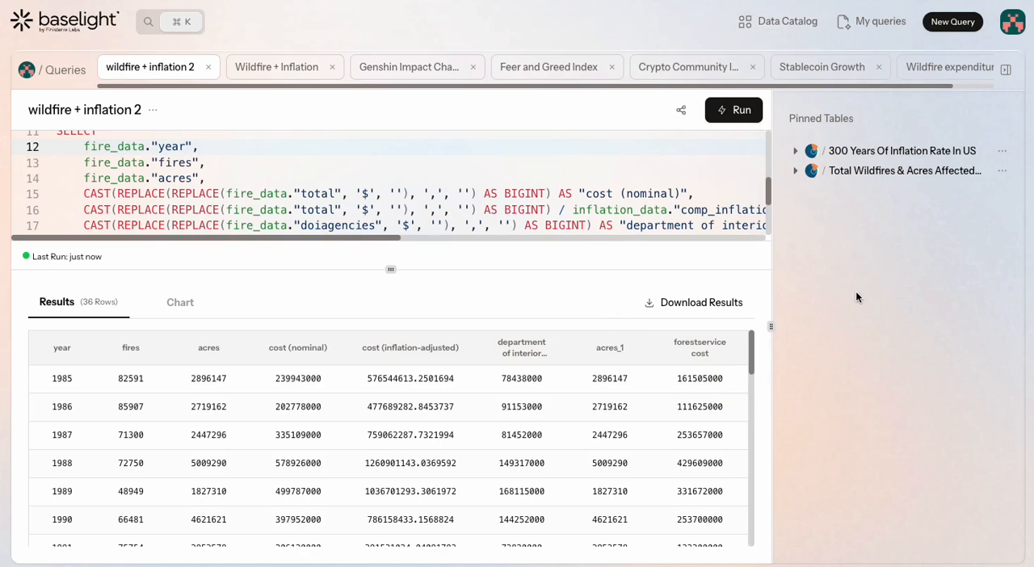
{"action": "left_click_drag", "start_coordinate": [396, 268], "coordinate": [422, 478]}
{"action": "scroll", "coordinate": [414, 391], "scroll_direction": "up", "scroll_amount": 3}
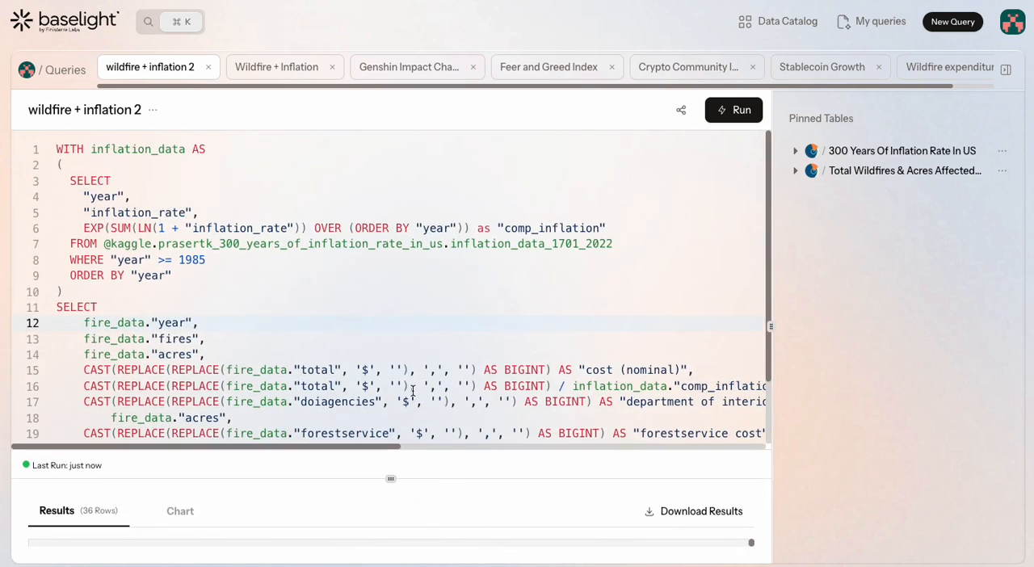